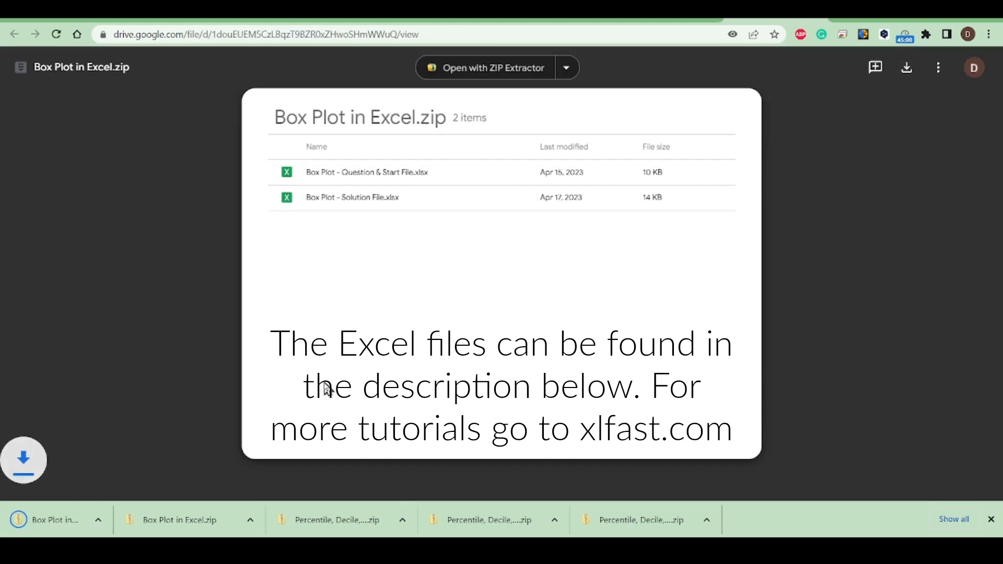
Open the Box Plot - Question & Start File workbook from the downloaded zip and enable editing
click(102, 523)
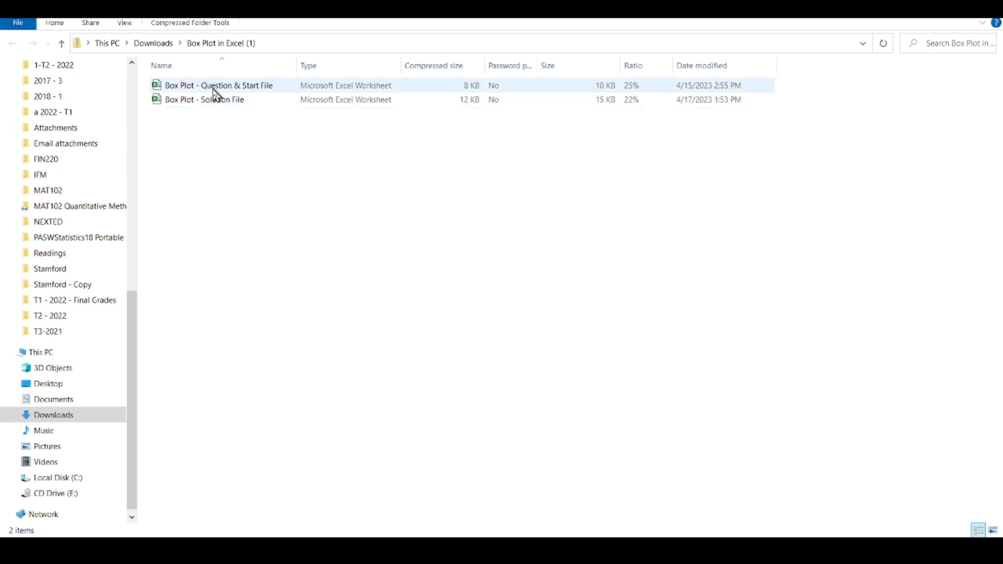
double_click(214, 88)
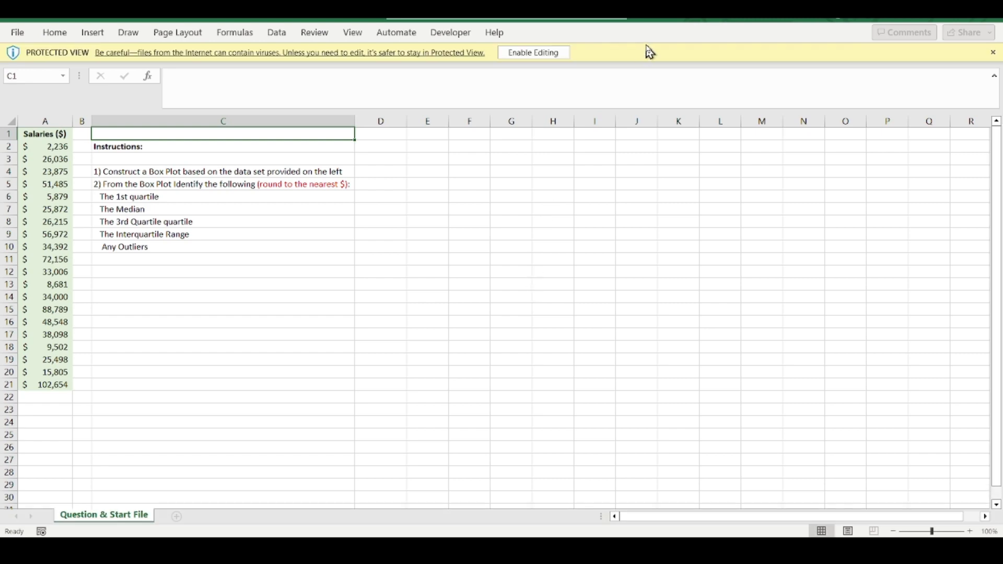
click(565, 53)
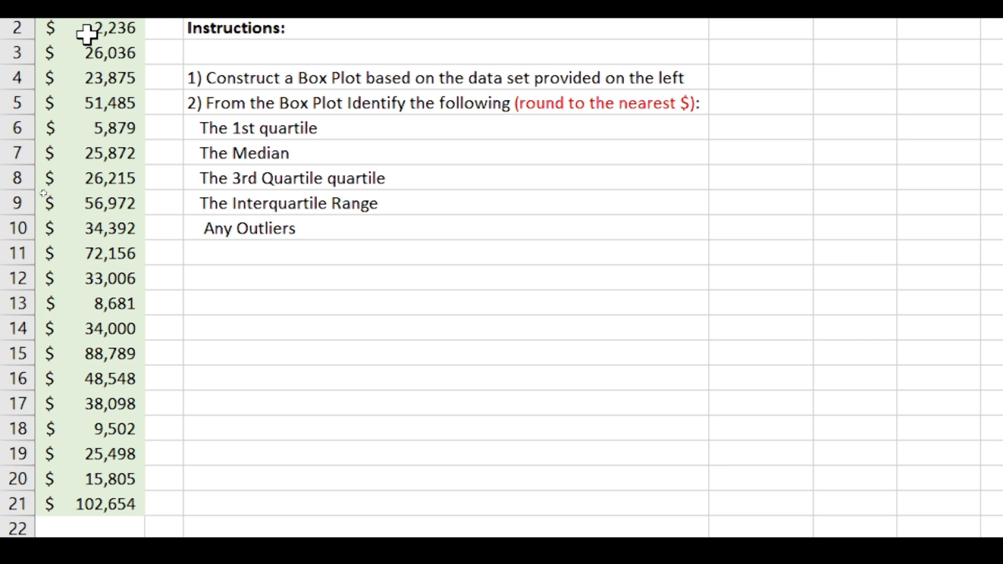
Insert a Box & Whisker chart of the salaries in A2:A21 and move it slightly on the sheet
drag(87, 34, 90, 504)
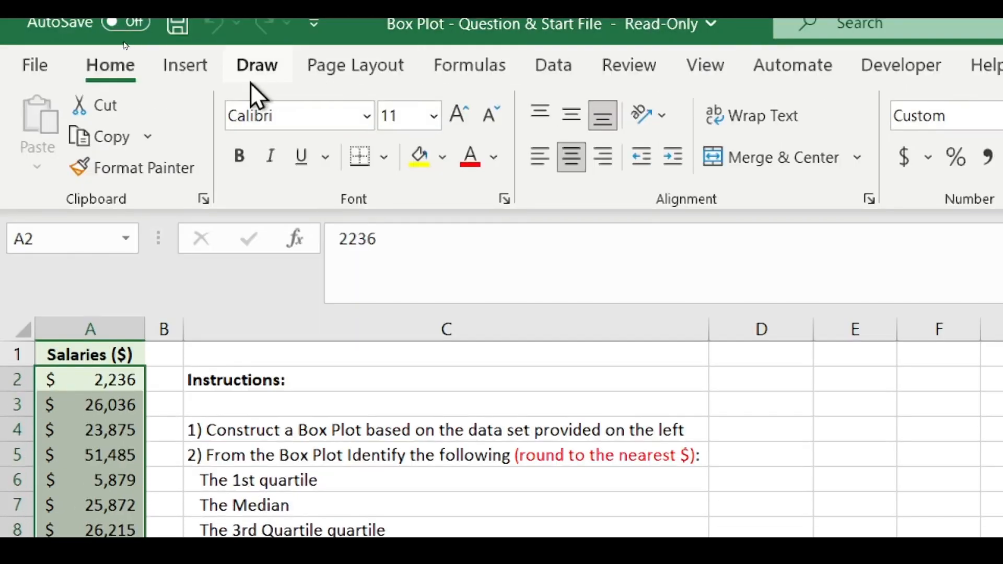
click(184, 64)
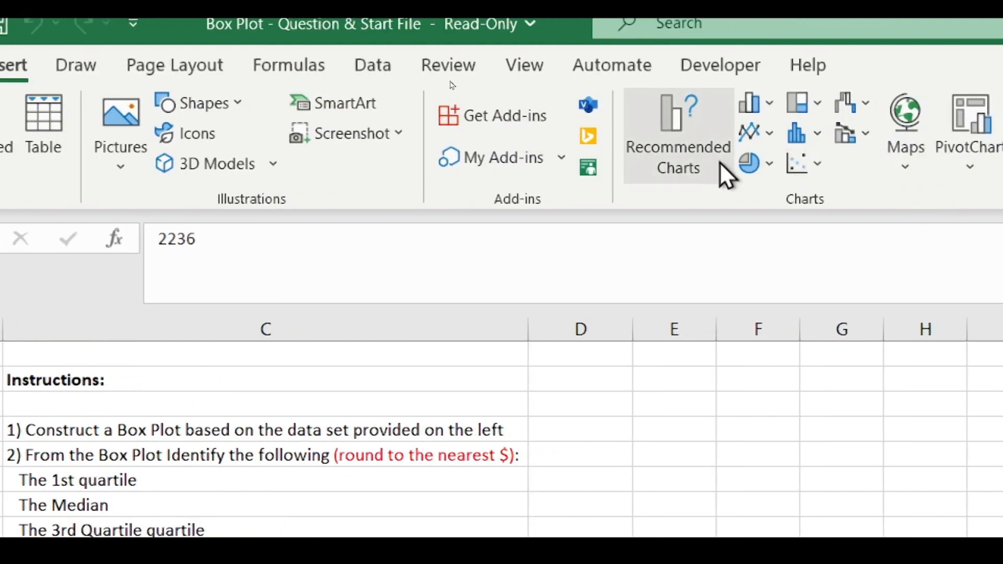
click(697, 133)
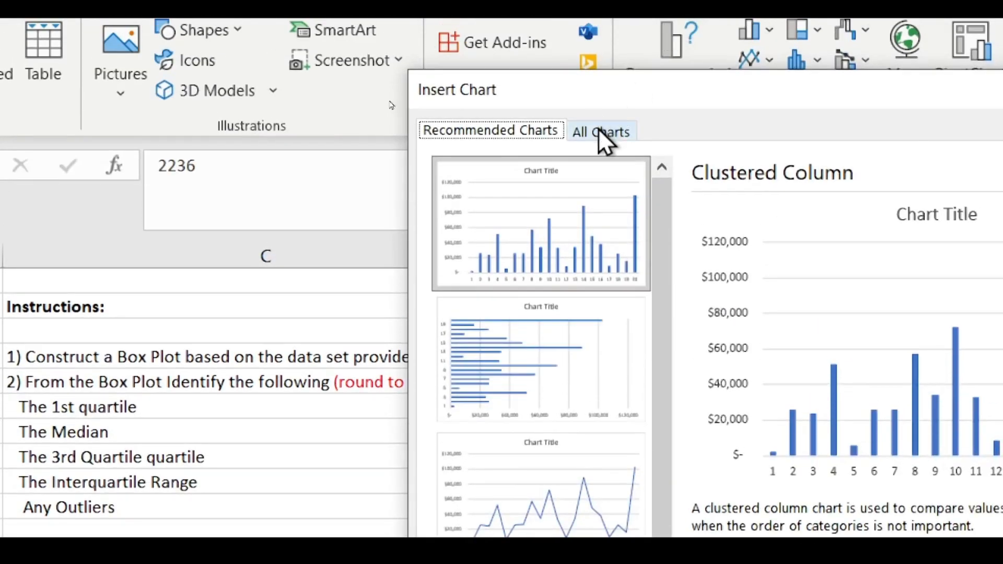
click(600, 131)
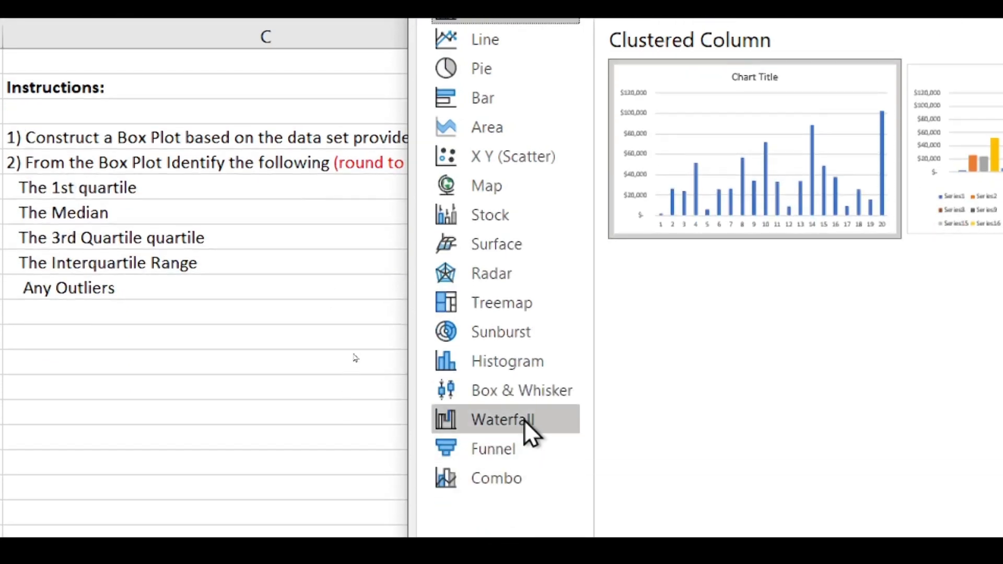
click(538, 395)
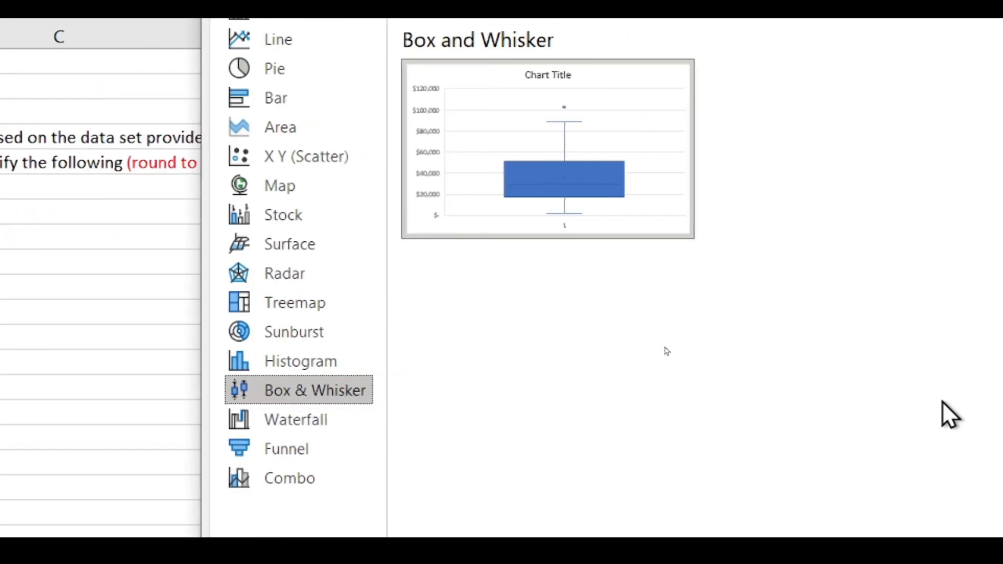
click(886, 472)
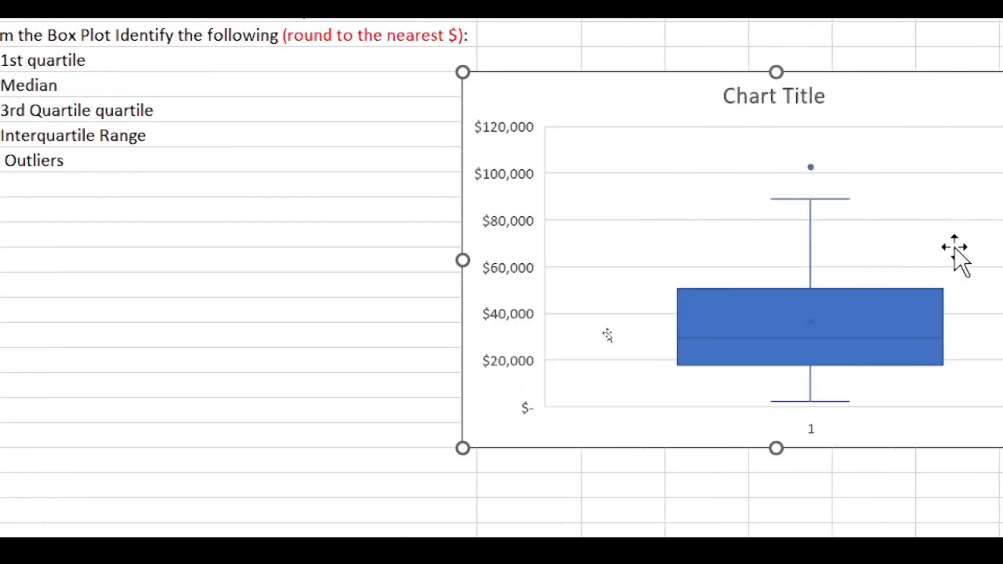
mouse_move(595, 92)
mouse_down()
mouse_move(607, 81)
mouse_move(594, 76)
mouse_up()
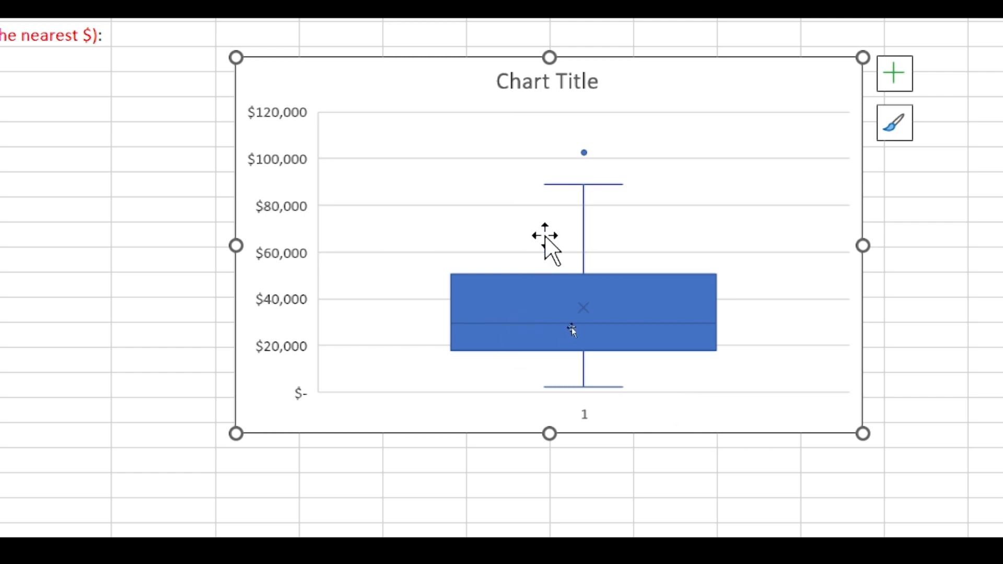
Apply the second quick layout, with value data labels and no title or gridlines, to the box plot
mouse_move(686, 353)
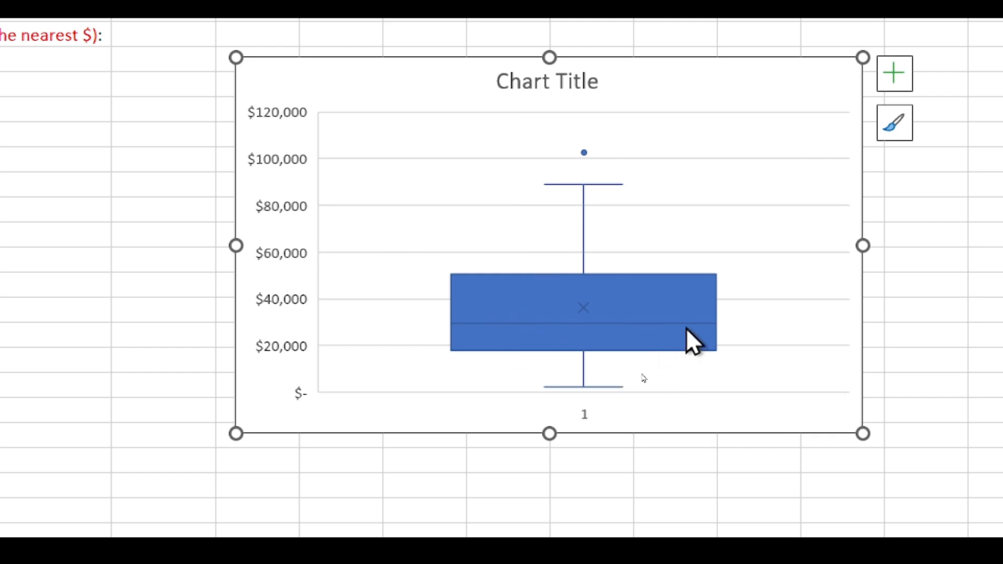
mouse_move(686, 325)
mouse_move(678, 276)
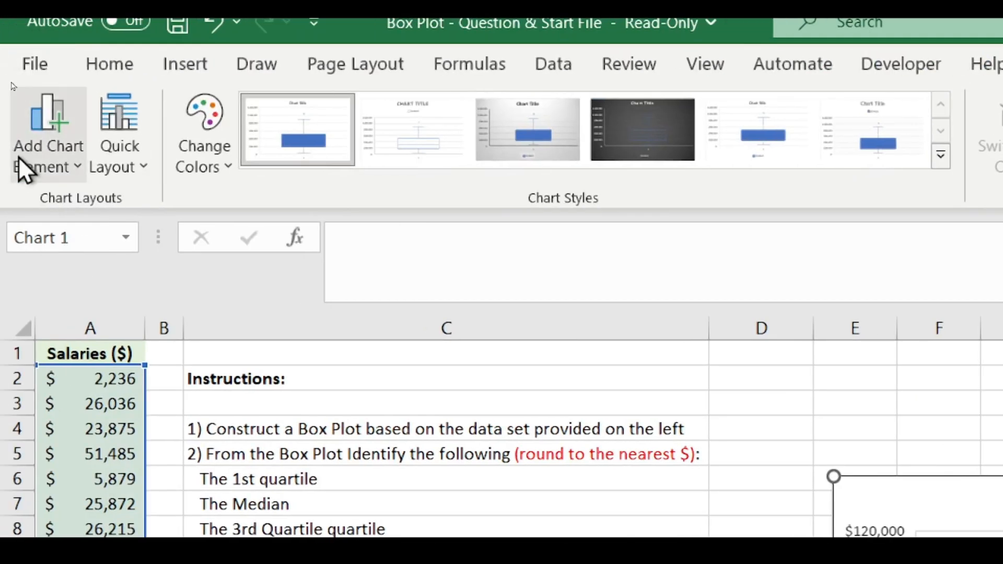
click(134, 169)
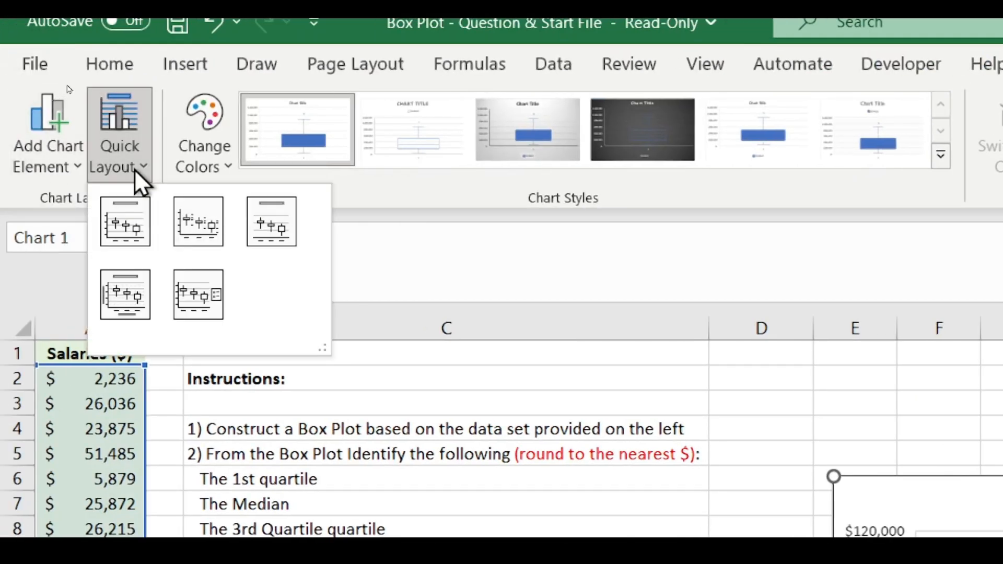
click(193, 222)
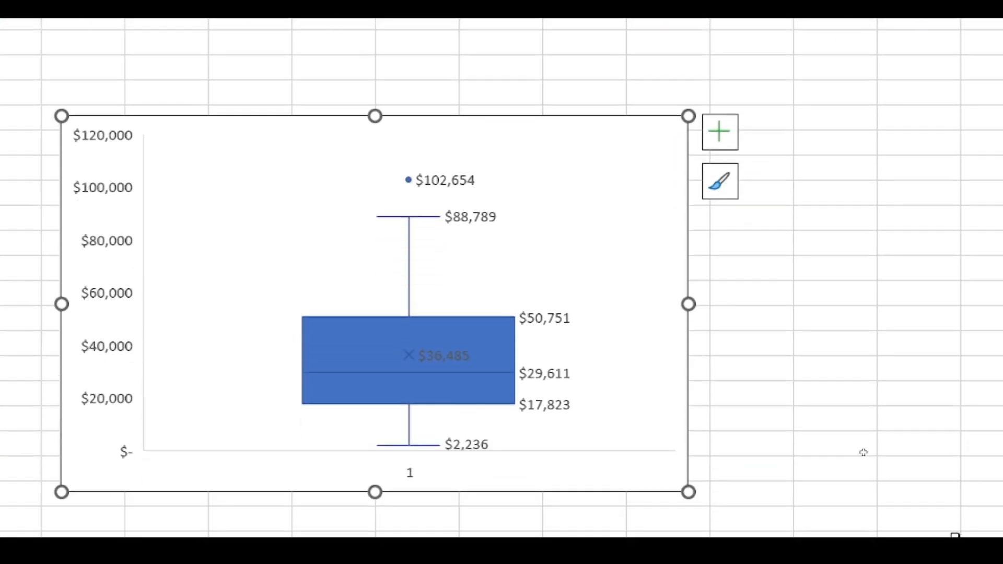
Format the box plot's data labels as Currency with 2 decimal places
double_click(463, 179)
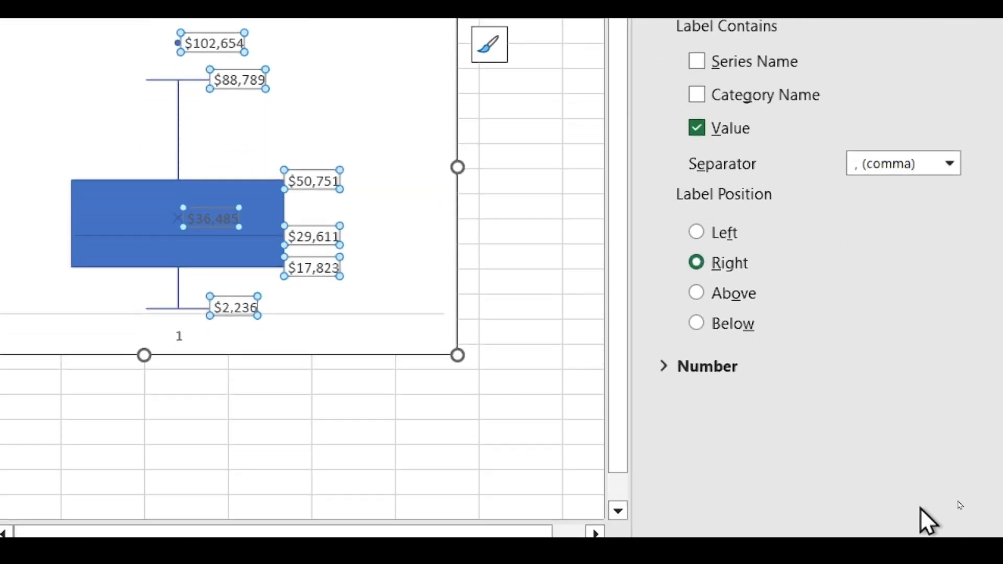
click(662, 365)
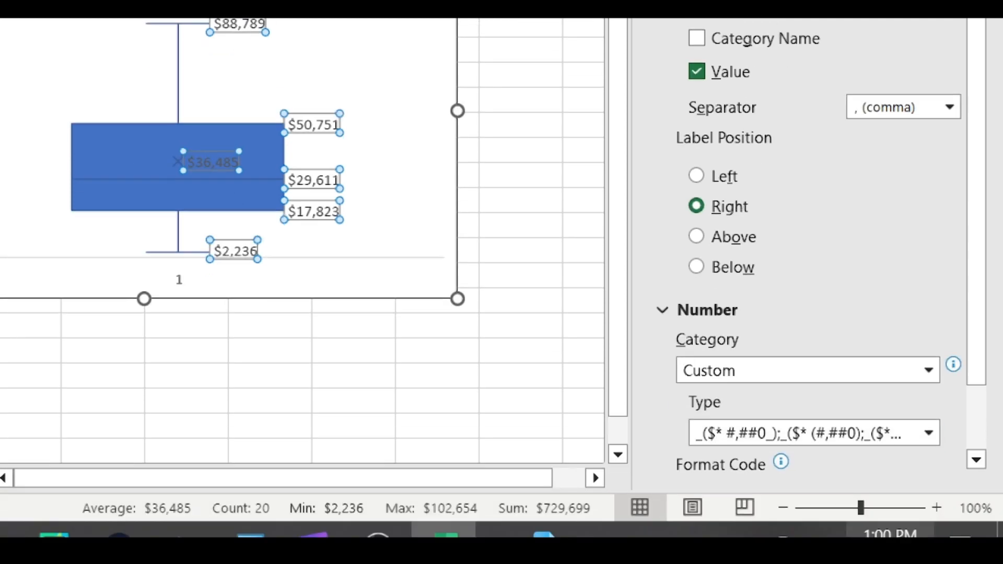
click(929, 361)
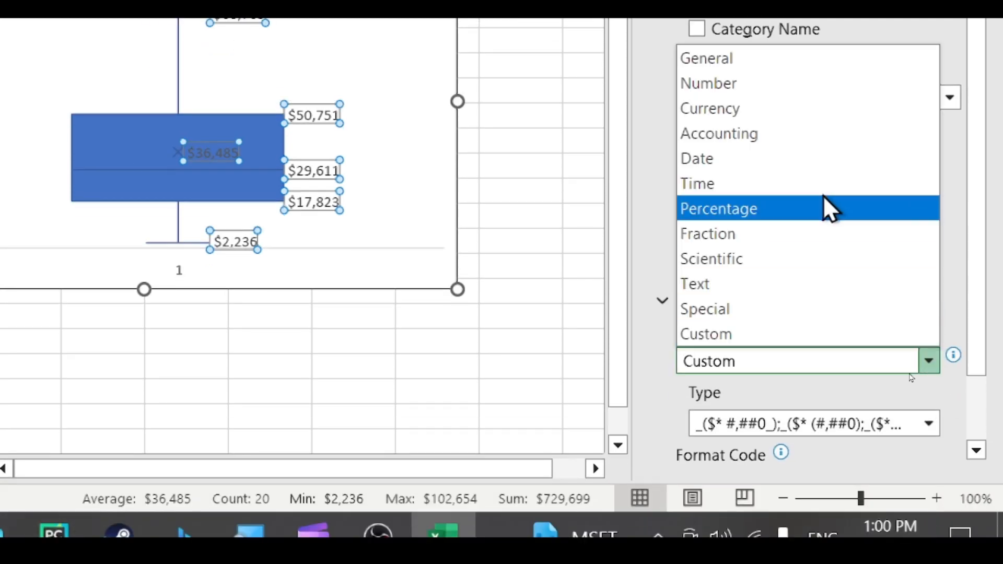
click(771, 109)
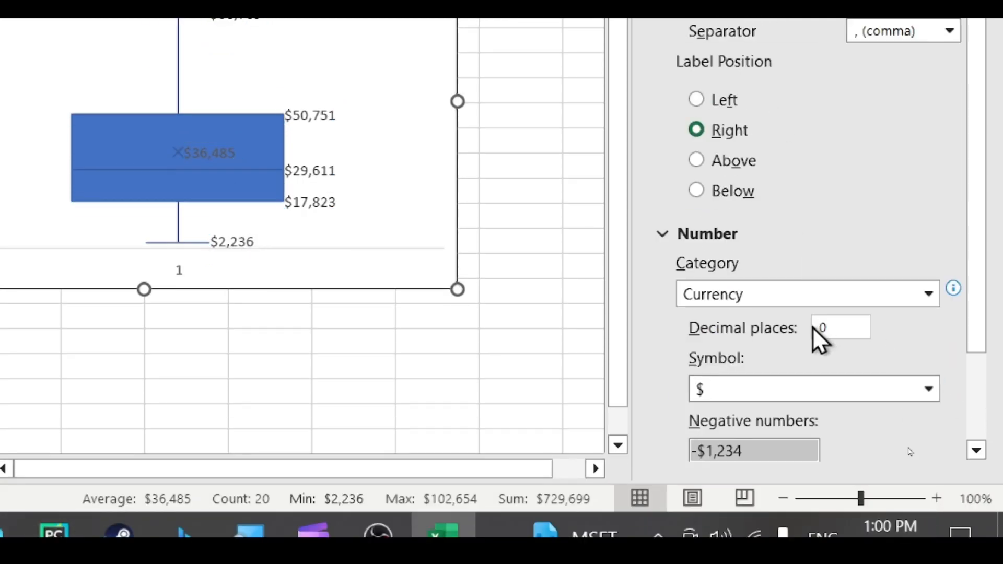
click(826, 330)
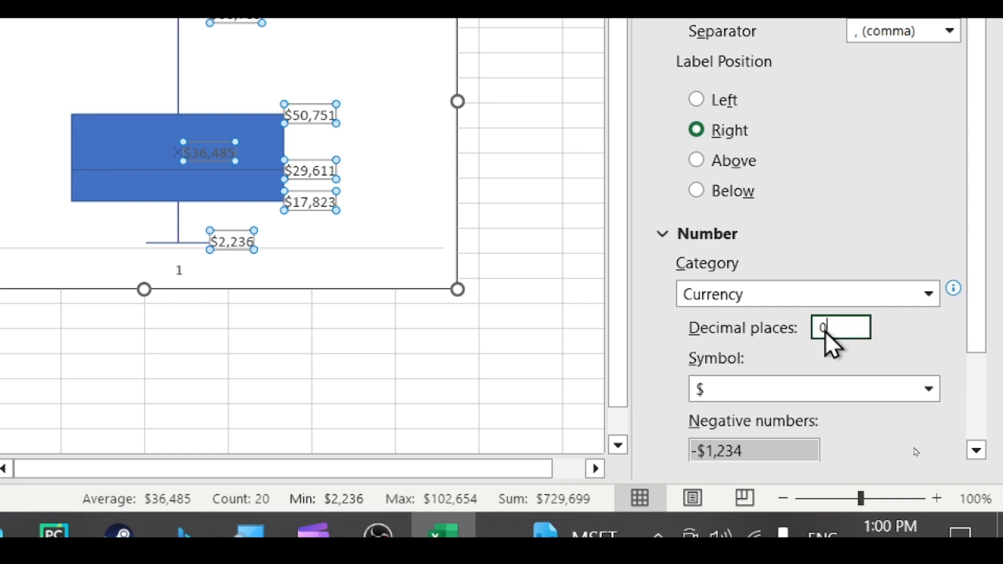
text(2)
key(Tab)
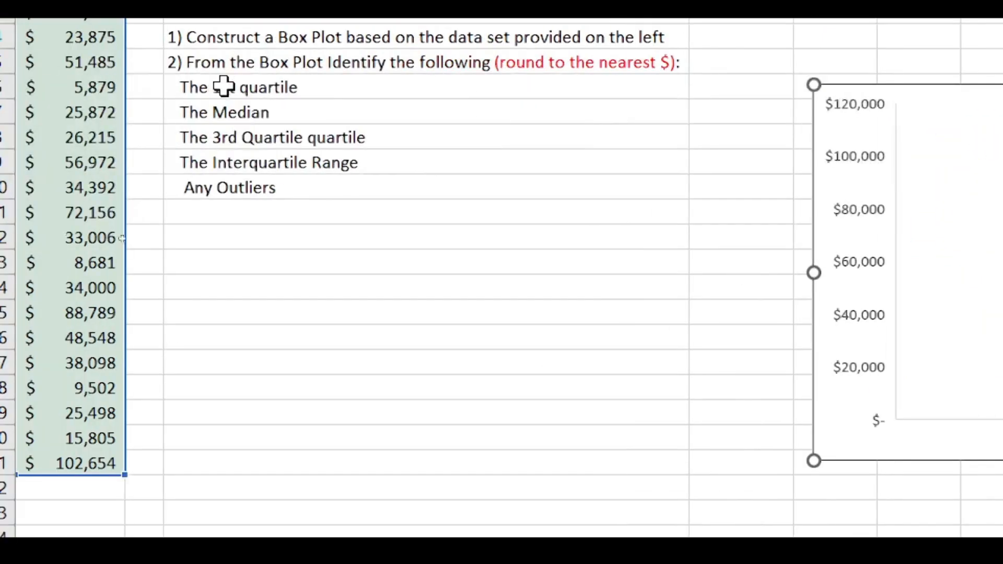
Change the rounding note in instruction 2 in C5 to "(round to the nearest 2 decimals)"
click(220, 65)
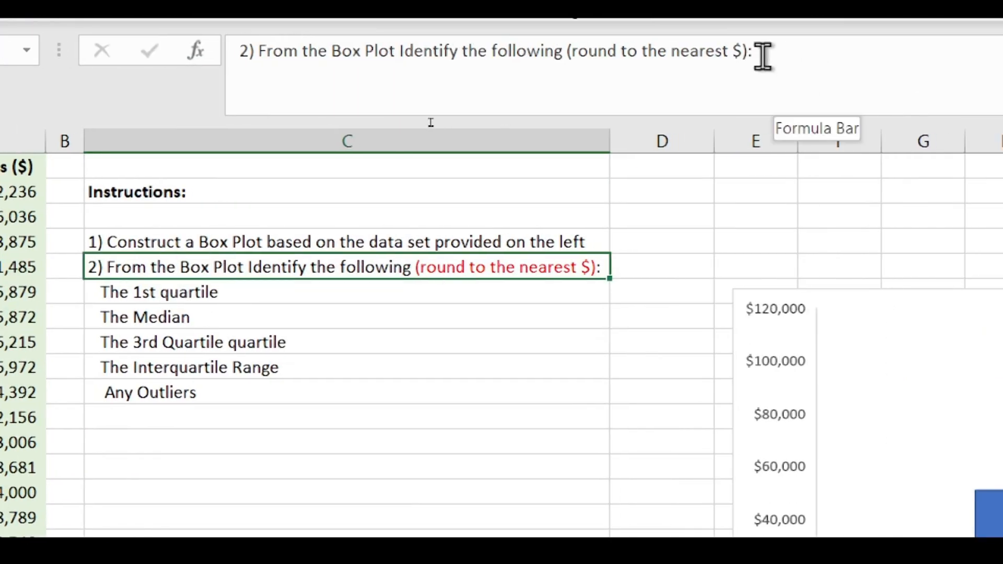
click(734, 56)
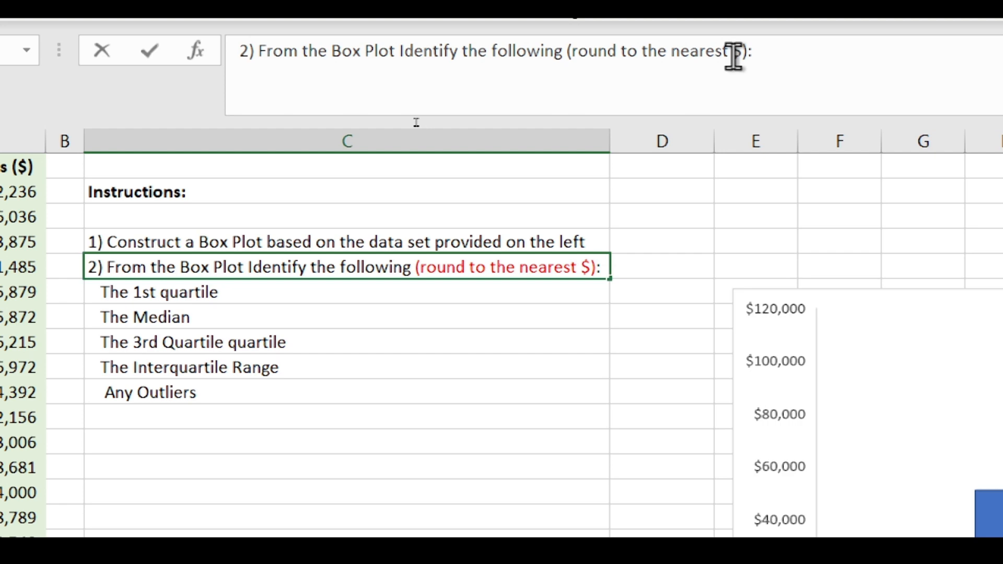
key(Delete)
text(2 dec)
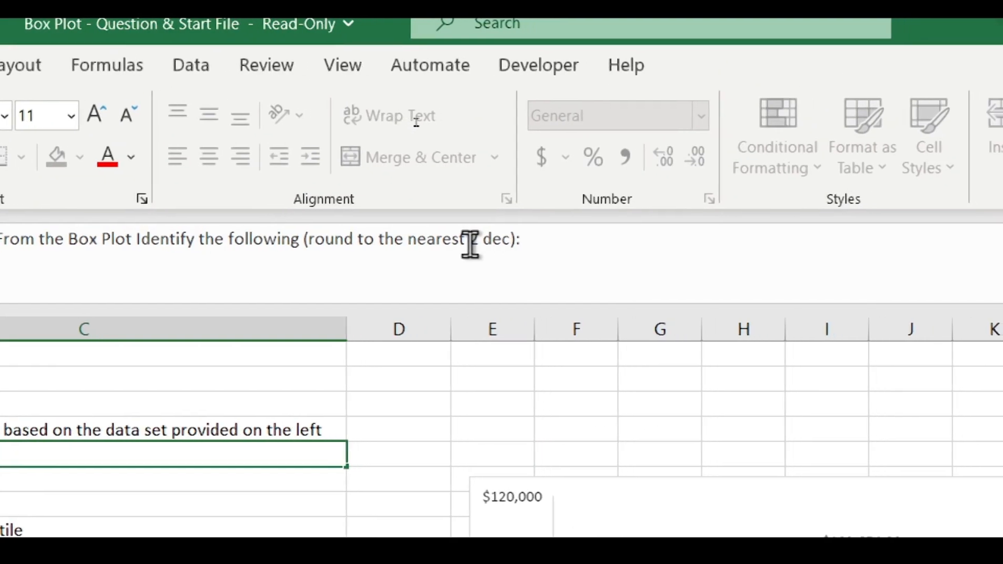
text(iamls)
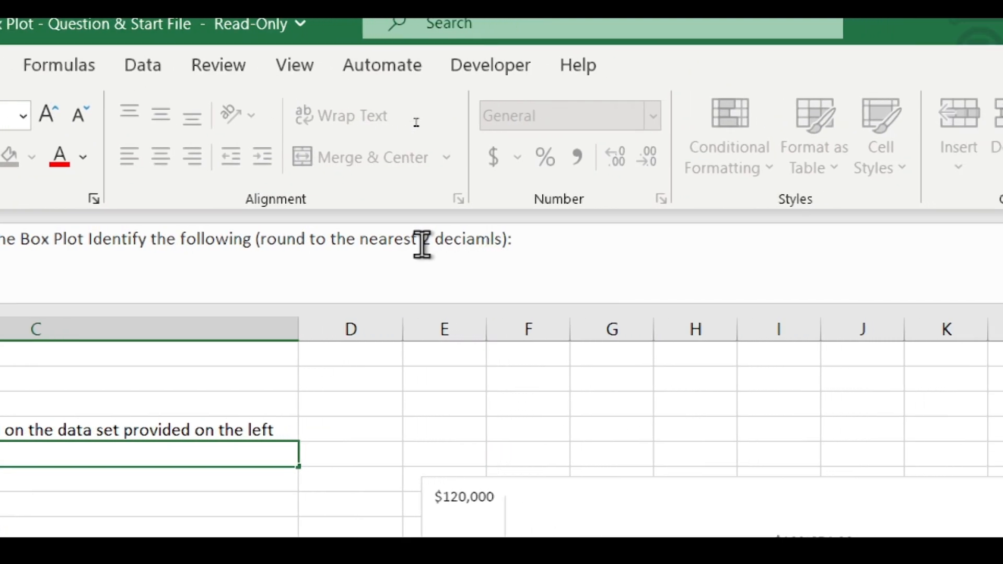
key(BackSpace)
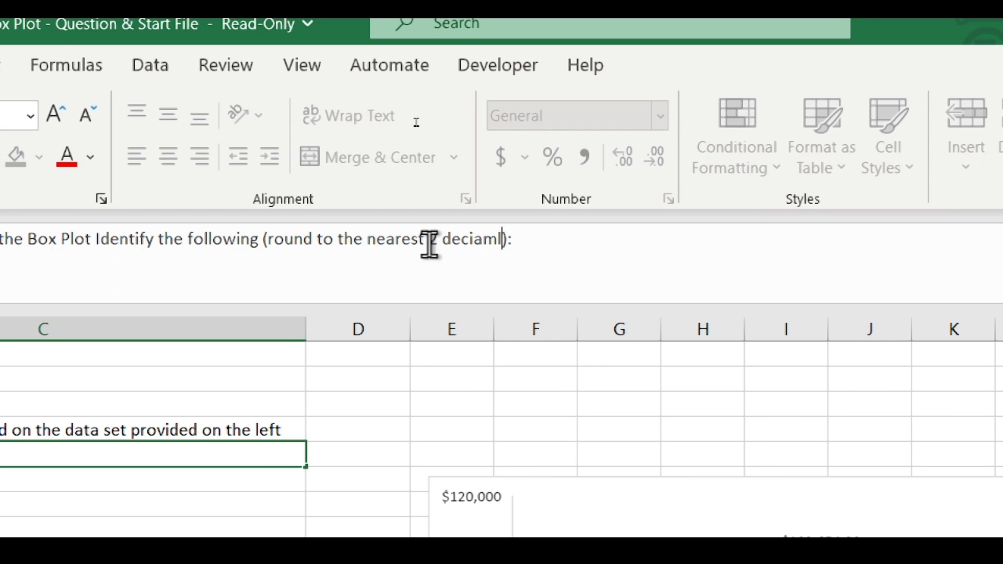
key(BackSpace)
key(BackSpace)
key(BackSpace)
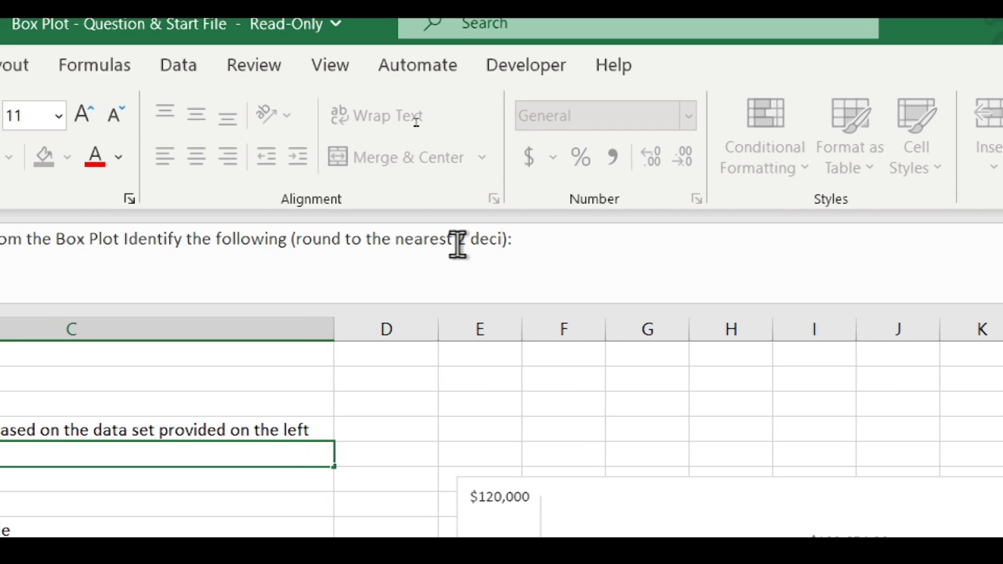
text(mals)
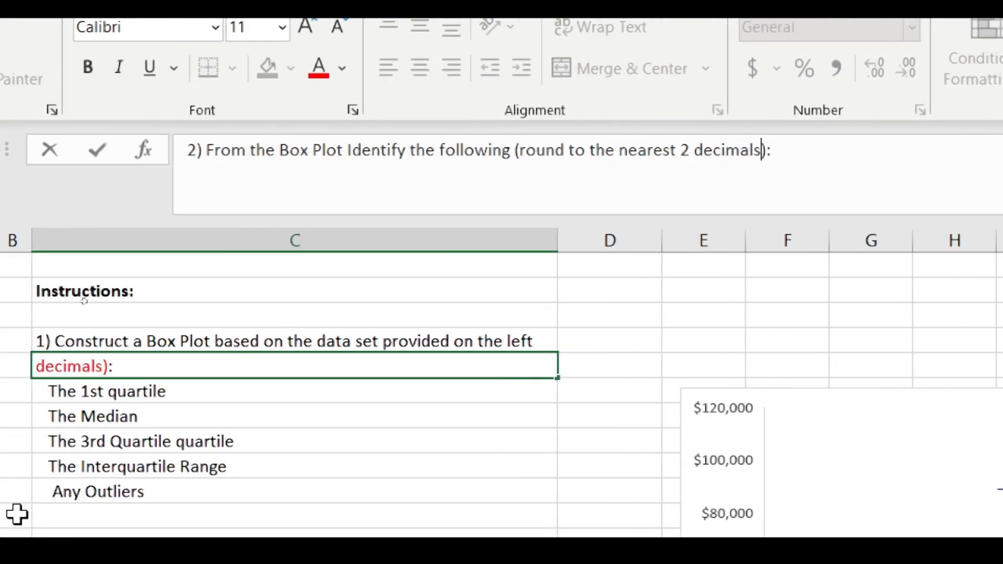
click(334, 481)
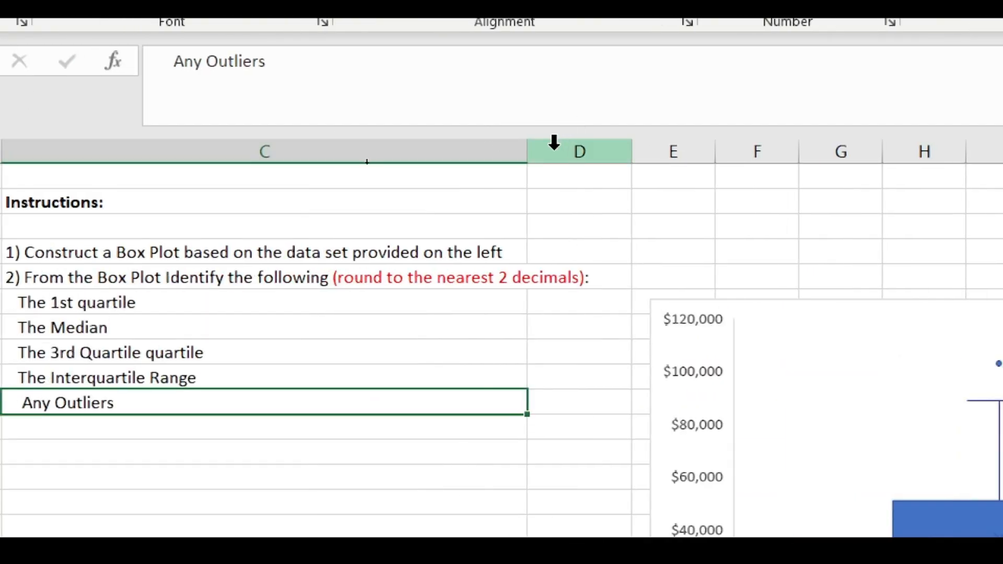
Narrow column C to about the width of the quartile labels and move the box plot up beside them, starting in column E
drag(526, 159, 250, 170)
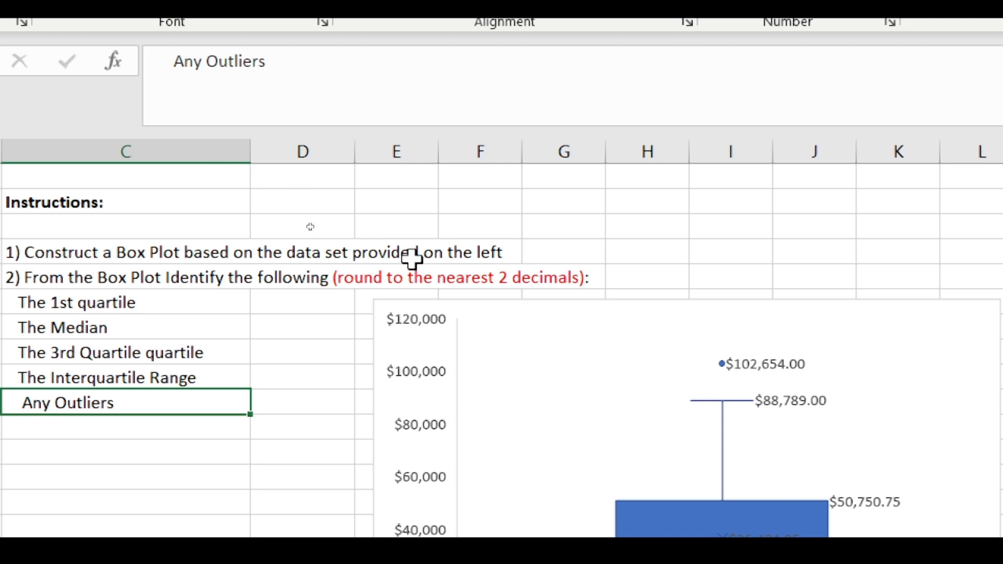
click(696, 355)
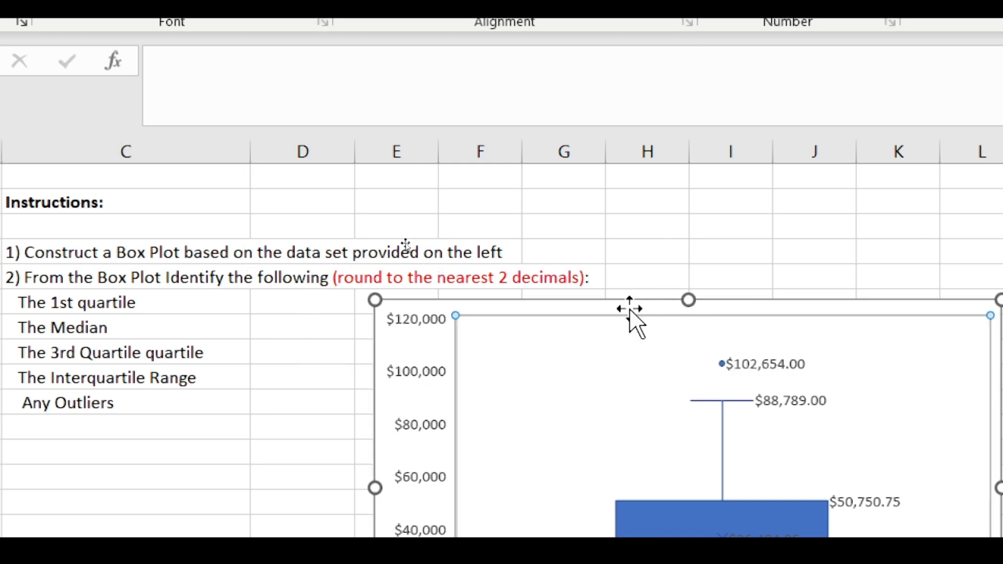
drag(631, 308, 604, 179)
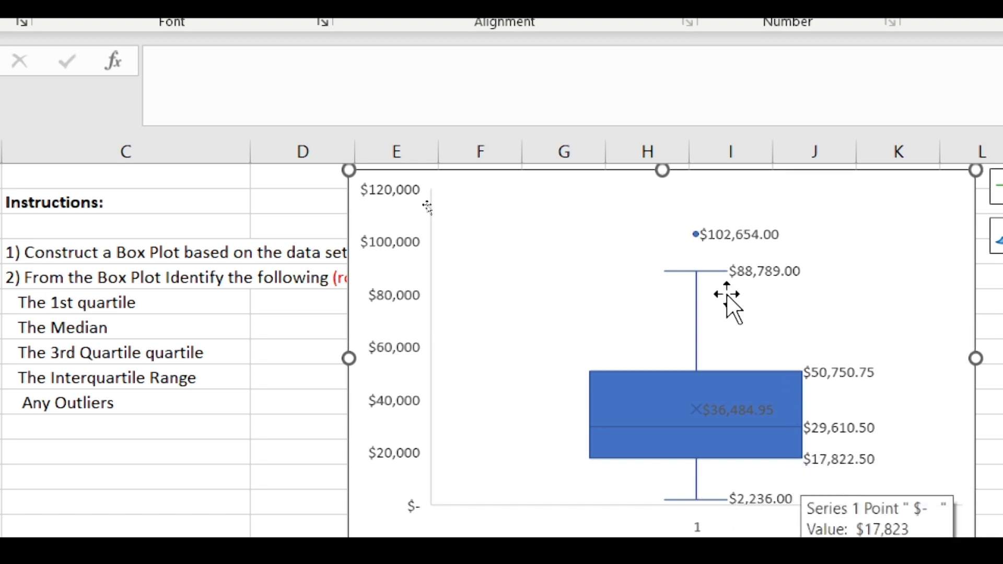
drag(578, 183, 642, 187)
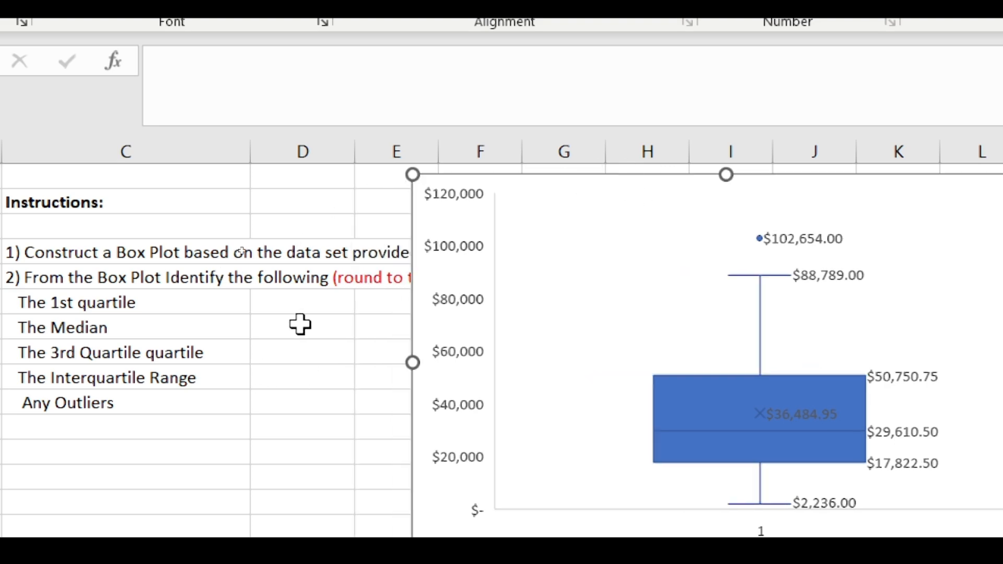
Enter the box plot's first quartile, 17822.50, in D6 beside its label
click(305, 306)
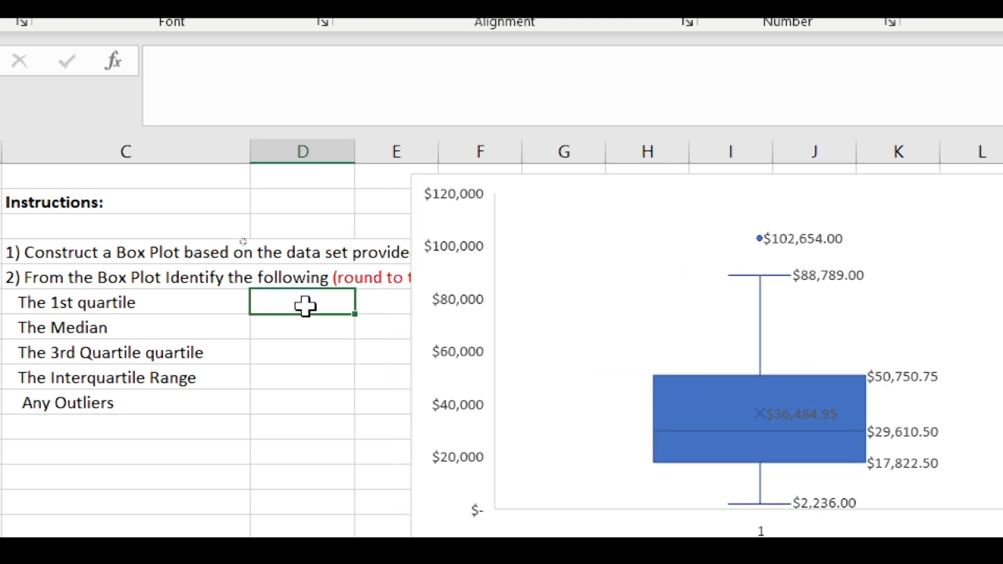
text(178)
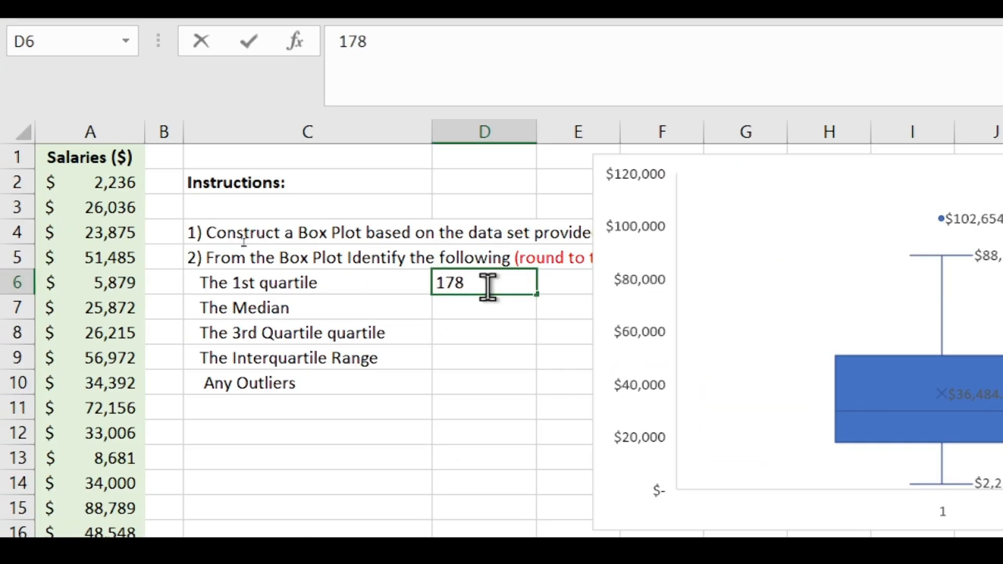
text(22.)
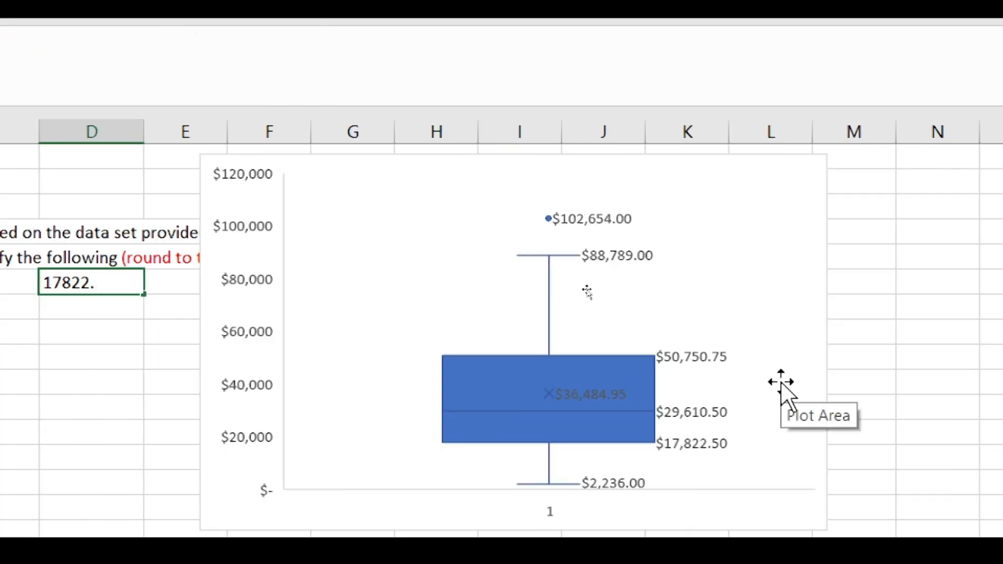
text(50)
key(Return)
key(Up)
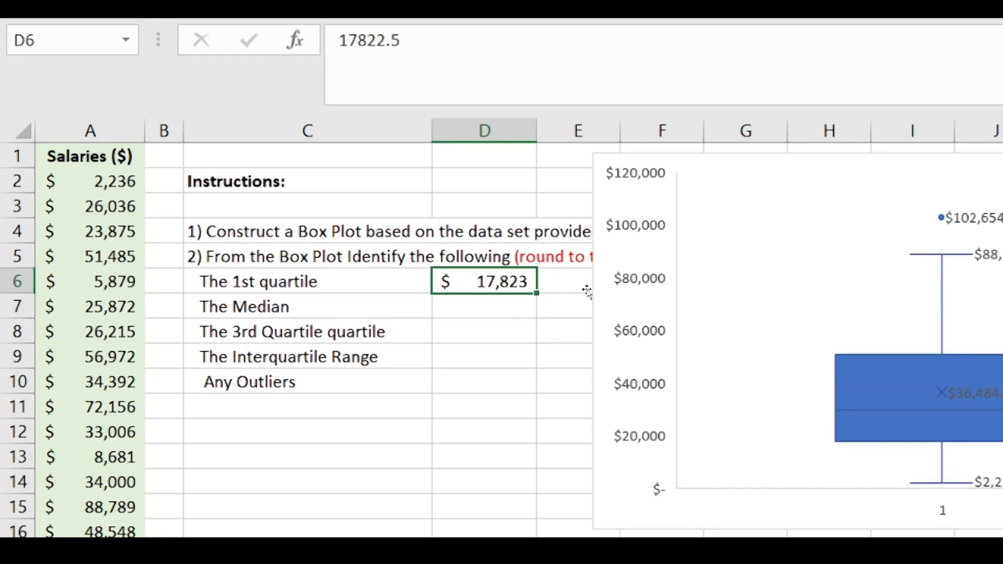
Format the answer cells D6:D10 as Currency
drag(510, 285, 497, 378)
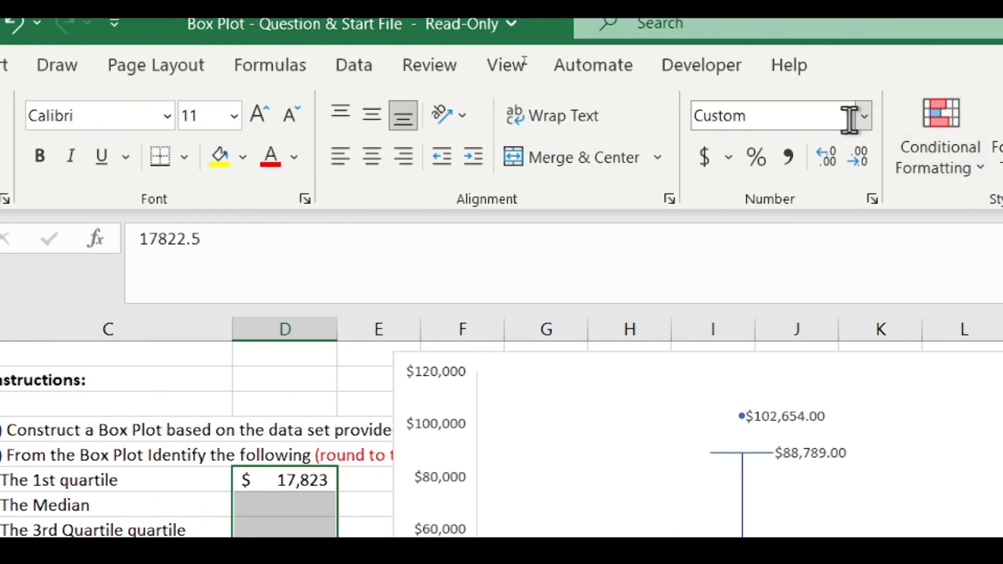
click(863, 117)
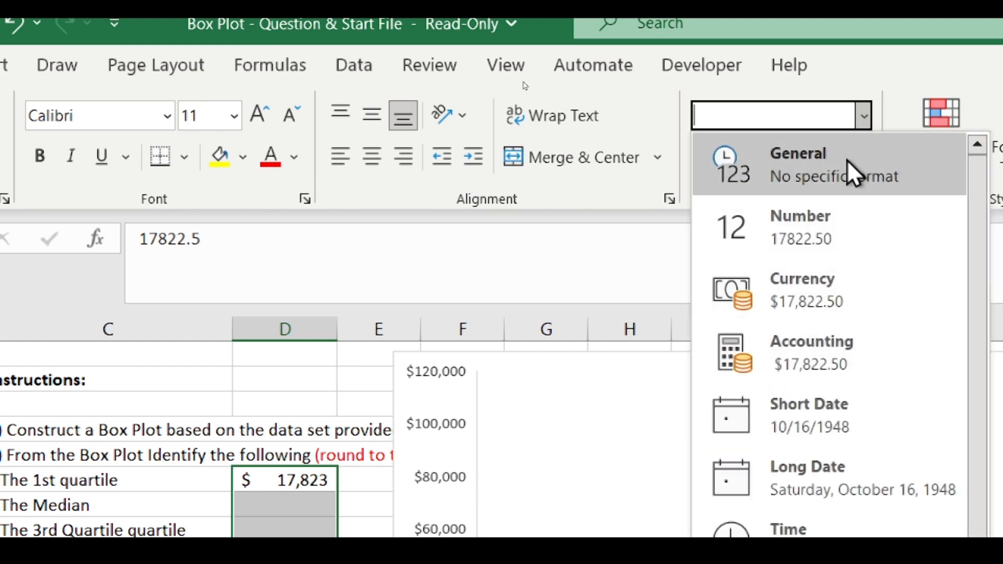
click(833, 291)
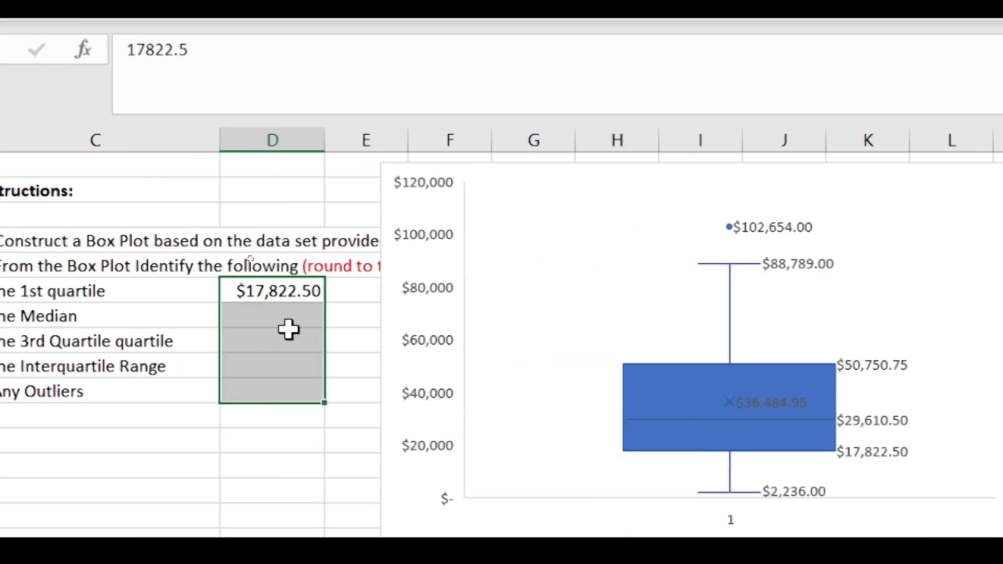
Enter the box plot's median, 29610.50, in D7
click(289, 322)
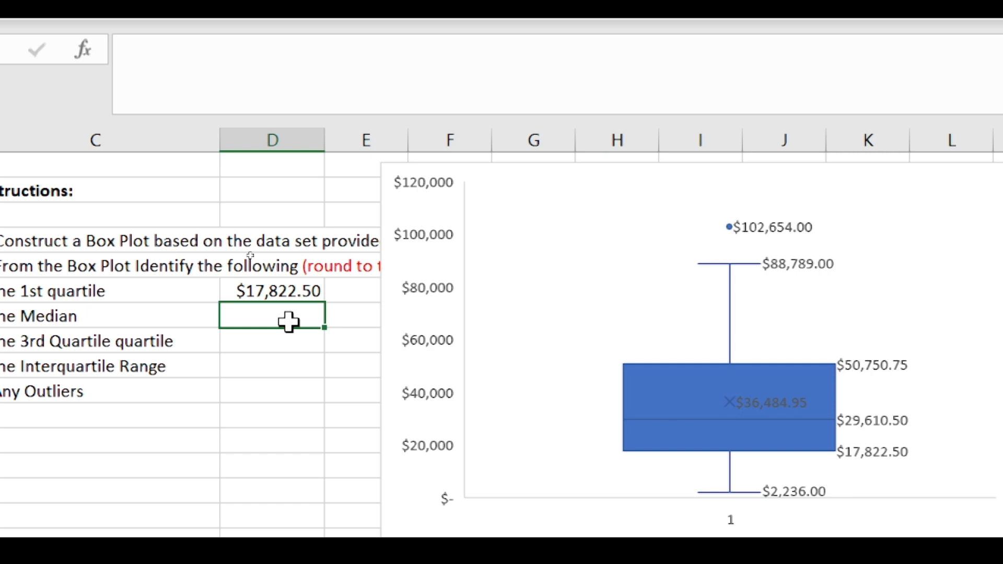
text(29)
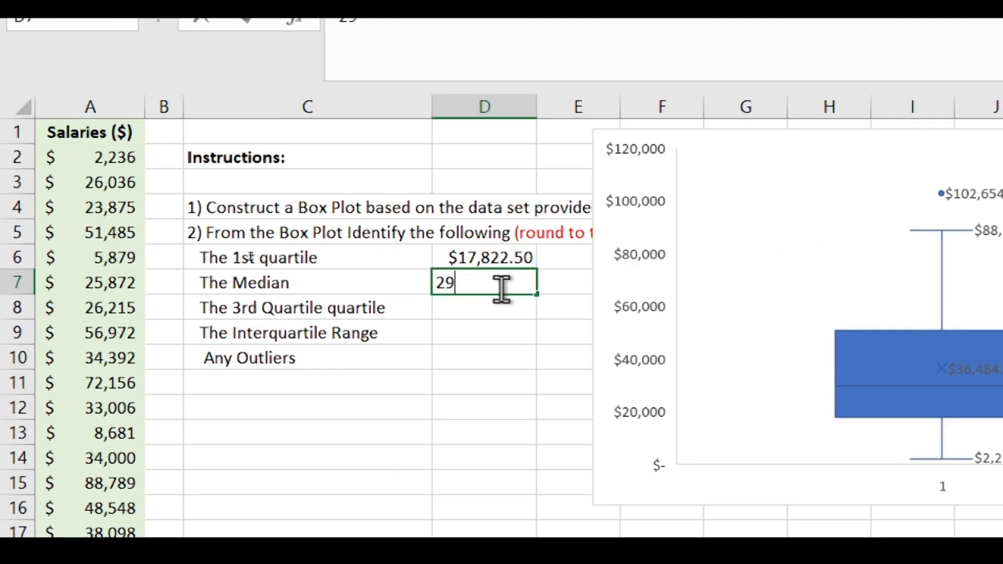
text(610.5)
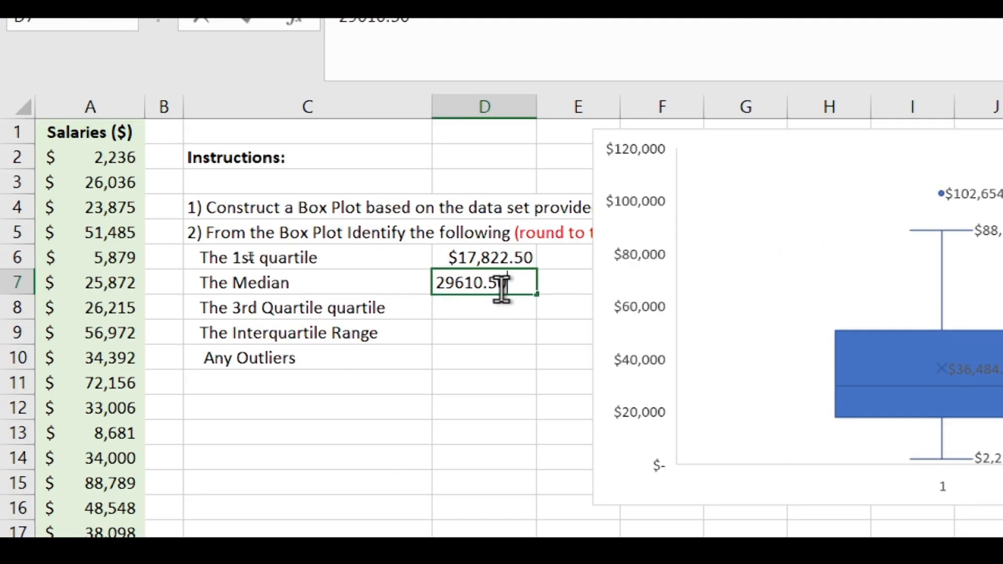
text(0)
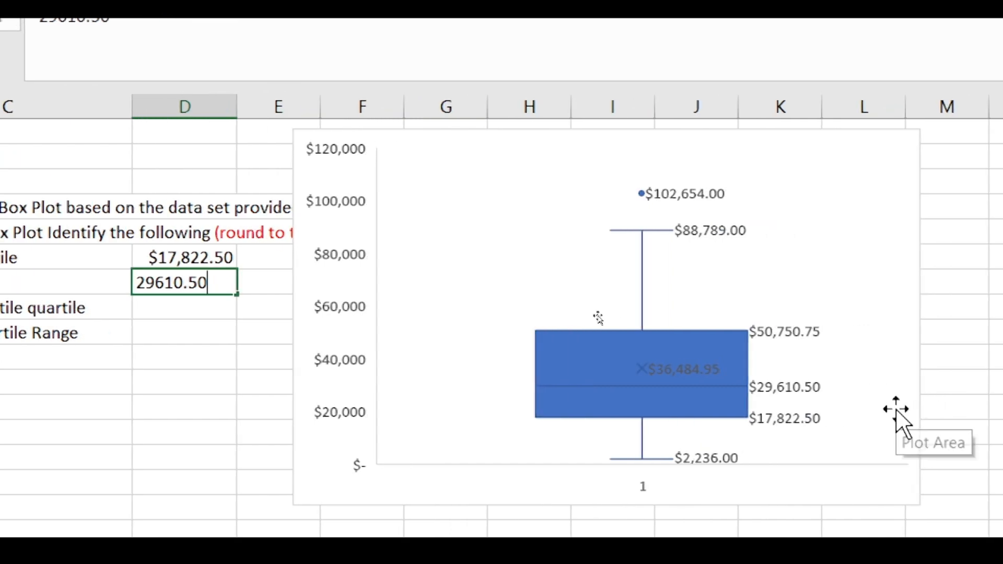
key(Return)
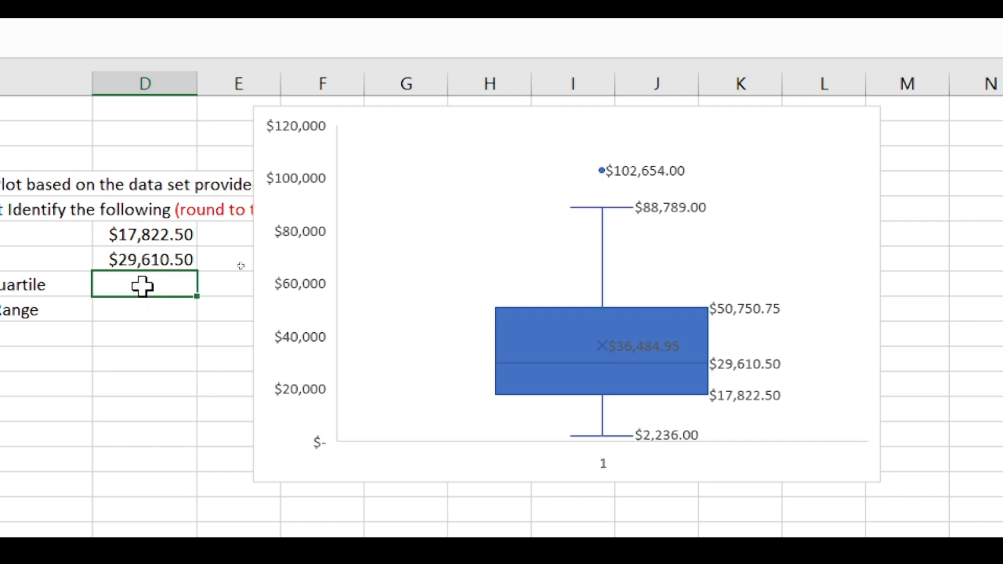
Enter the box plot's third quartile, 50750.75, in D8
text(50,7)
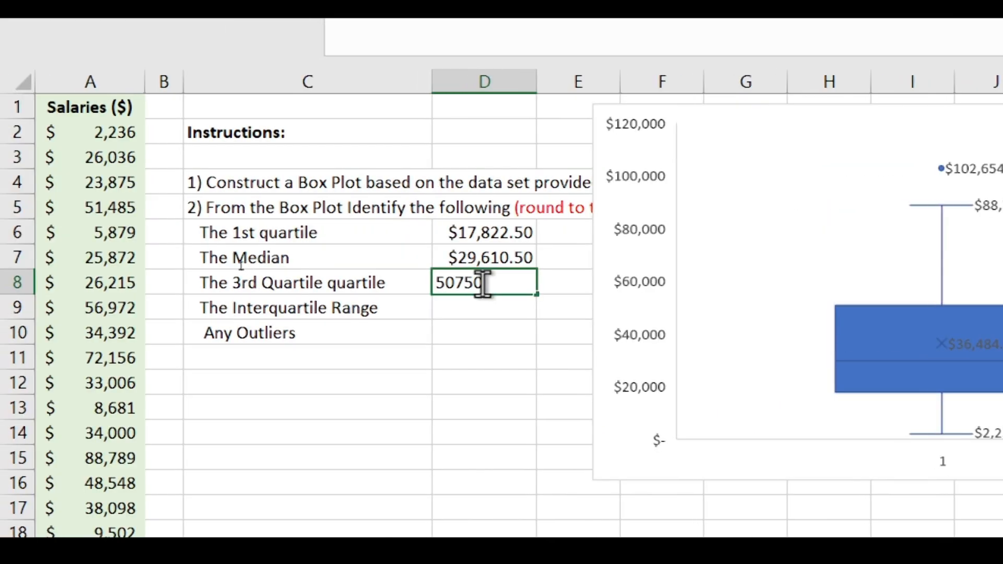
text(50.75)
key(Tab)
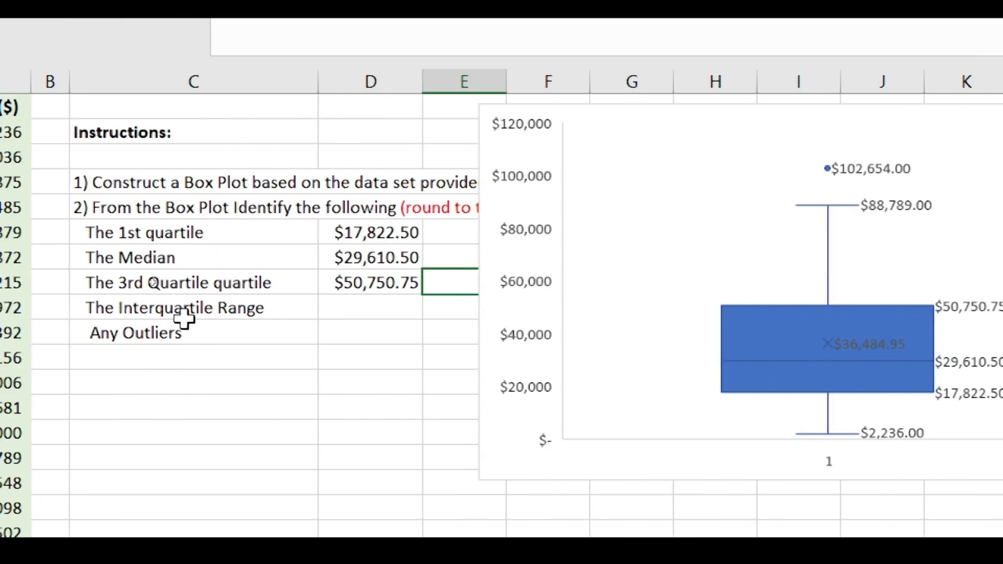
Calculate the interquartile range in D9 with the formula =D8-D6
click(386, 314)
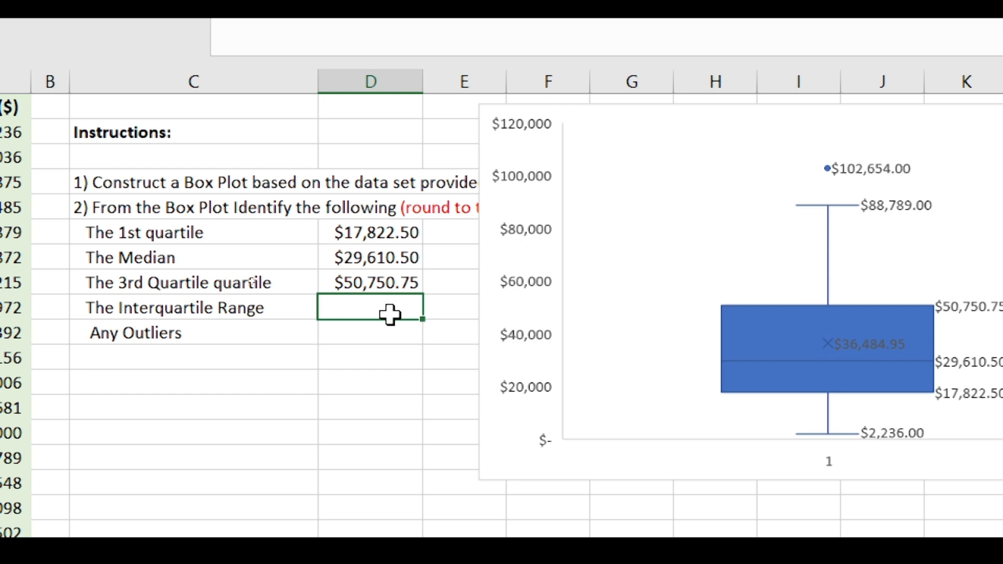
text(=)
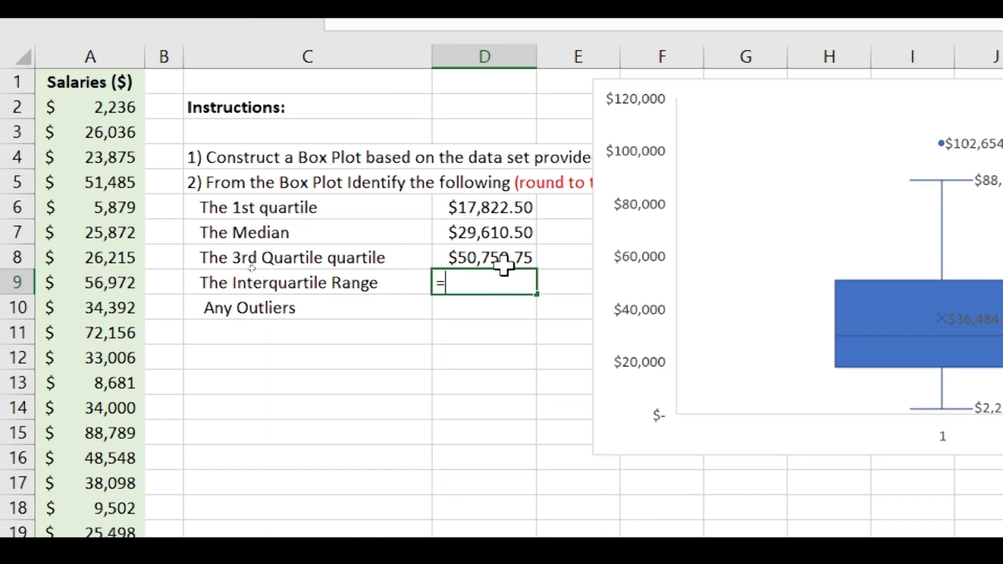
click(506, 260)
text(-)
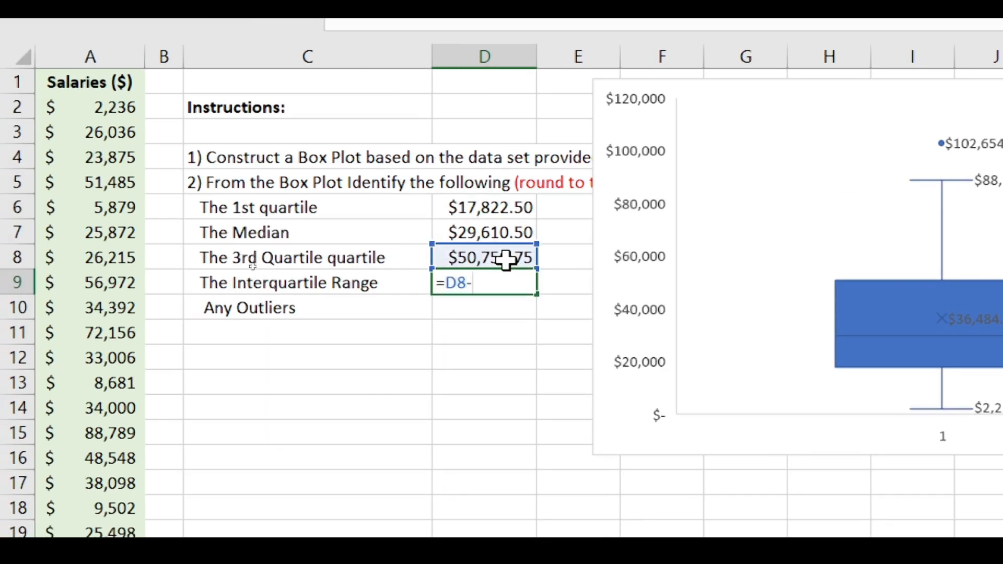
click(505, 205)
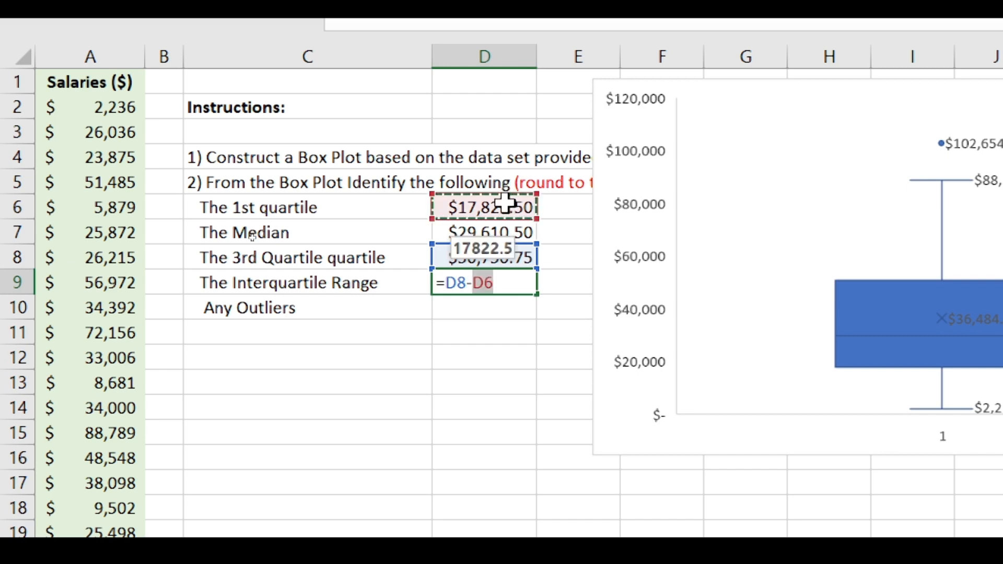
key(Return)
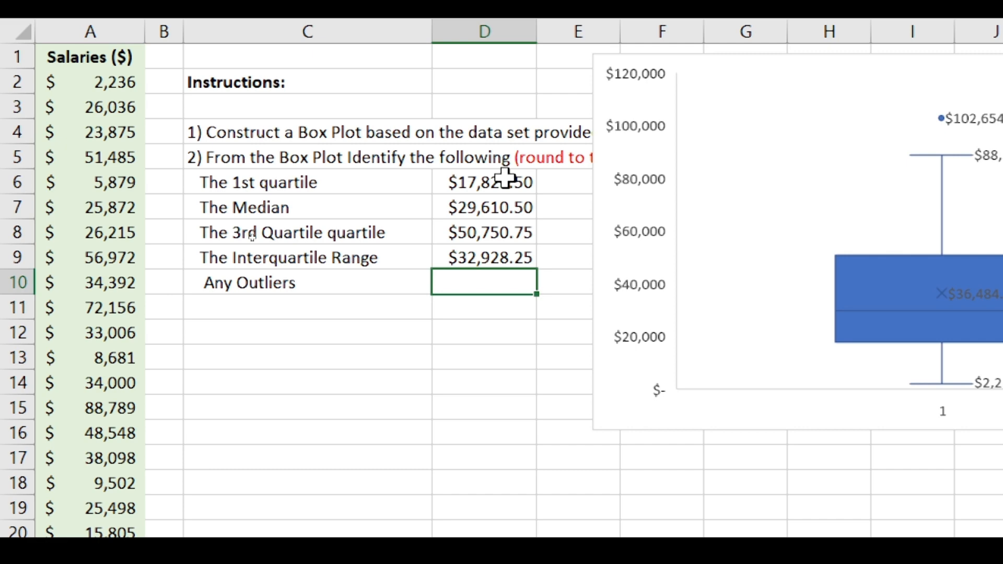
Enter the box plot's outlier value, 102654, in D10 beside Any Outliers
scroll(116, 396, down, 2)
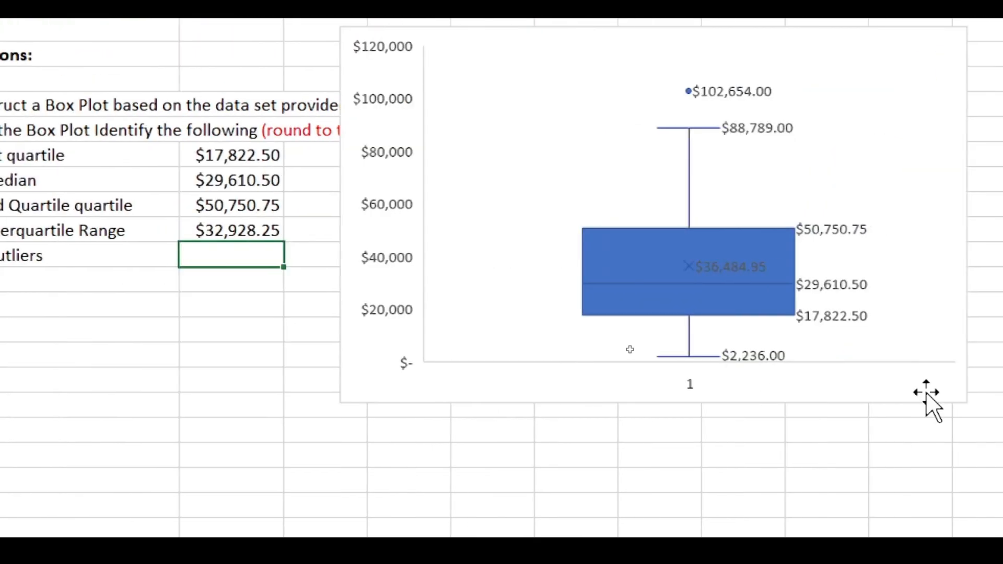
mouse_move(691, 90)
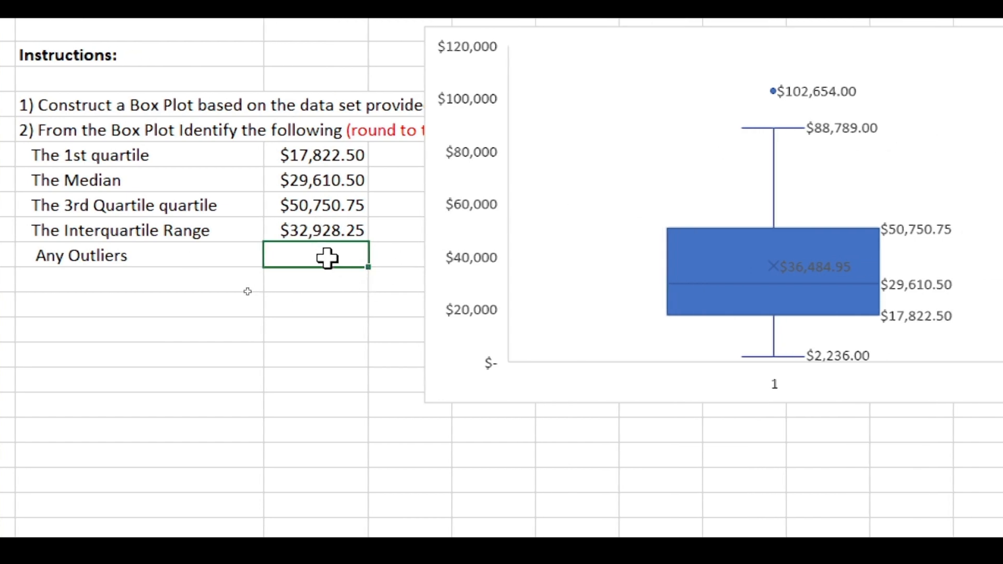
text(102)
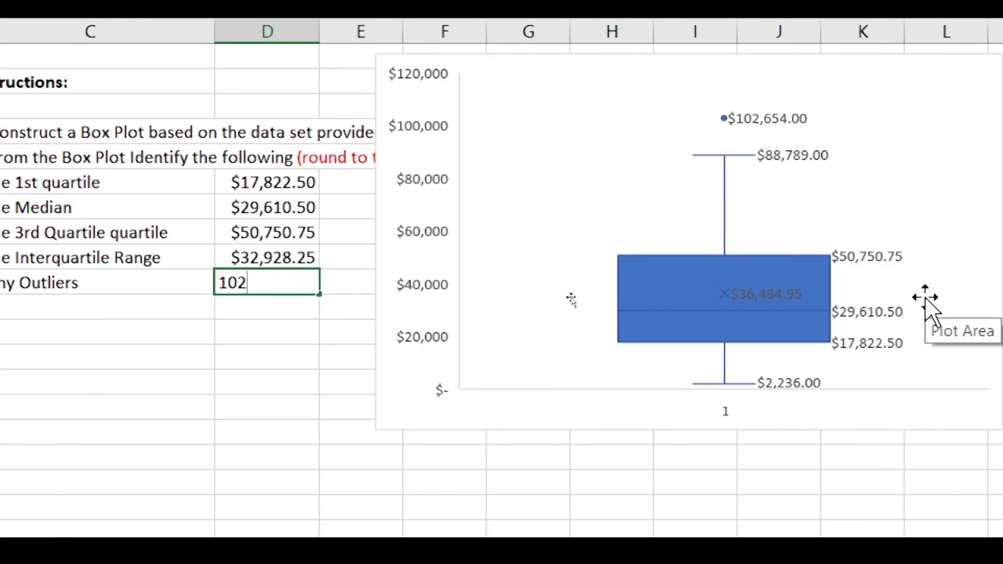
text(654)
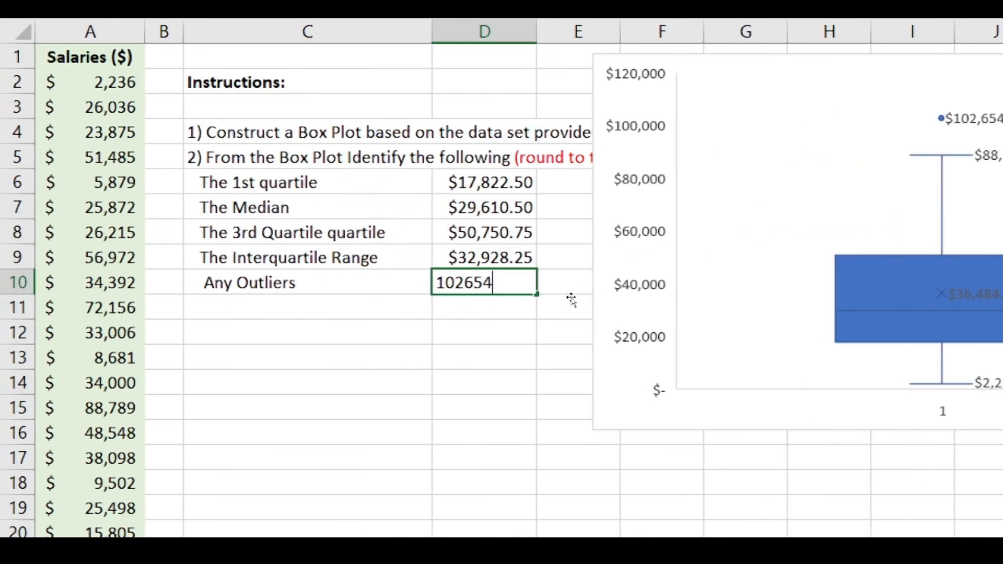
key(Return)
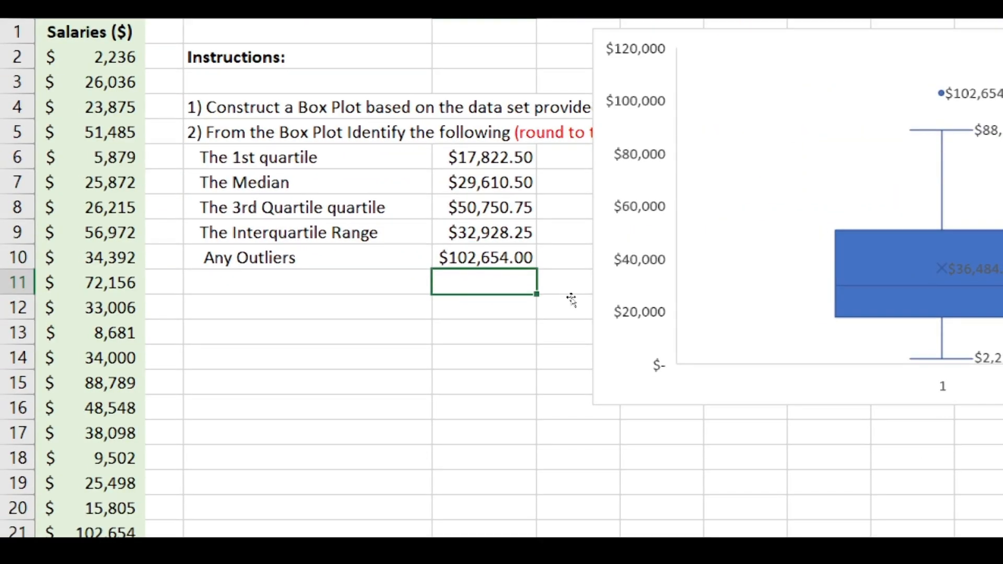
key(Up)
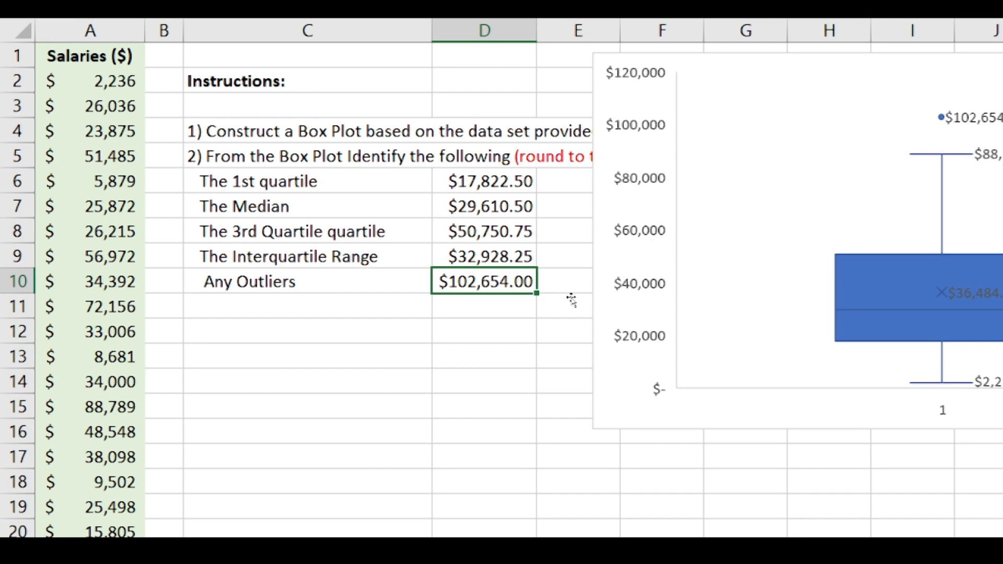